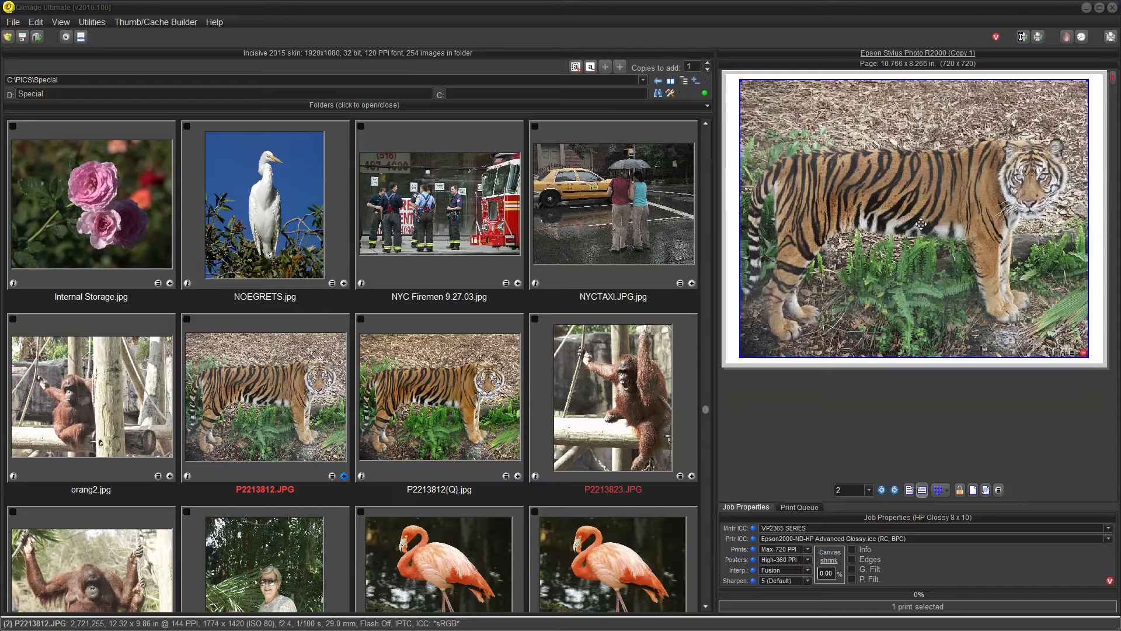
- Open the tiger photo for editing and set the Levels highlight point to 242
double_click(918, 204)
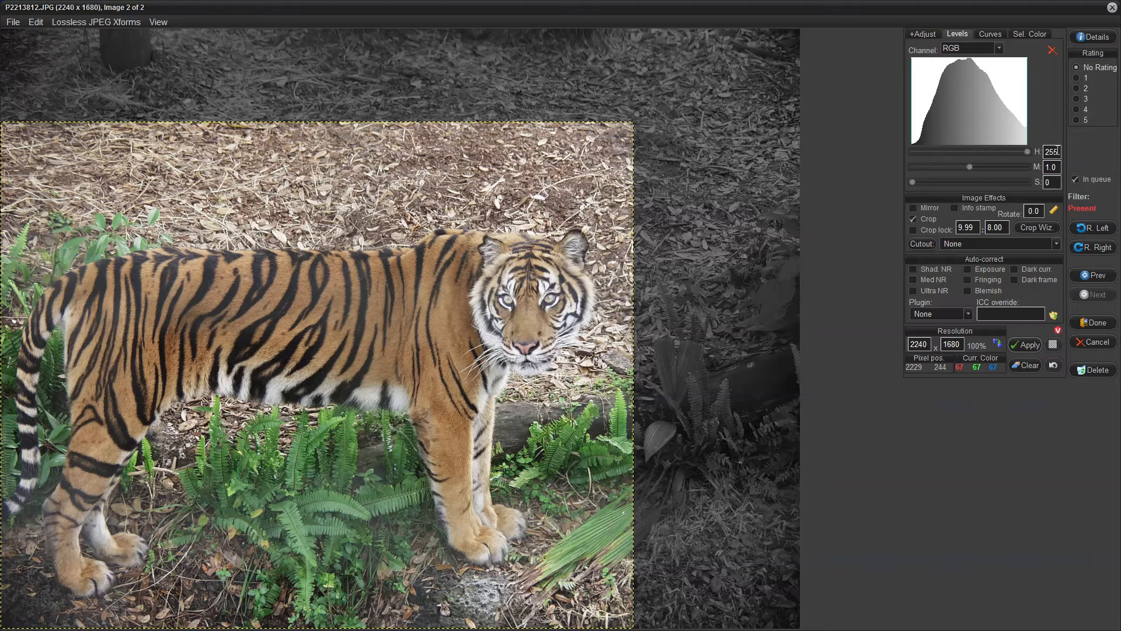
drag(1057, 151, 1045, 153)
text(242)
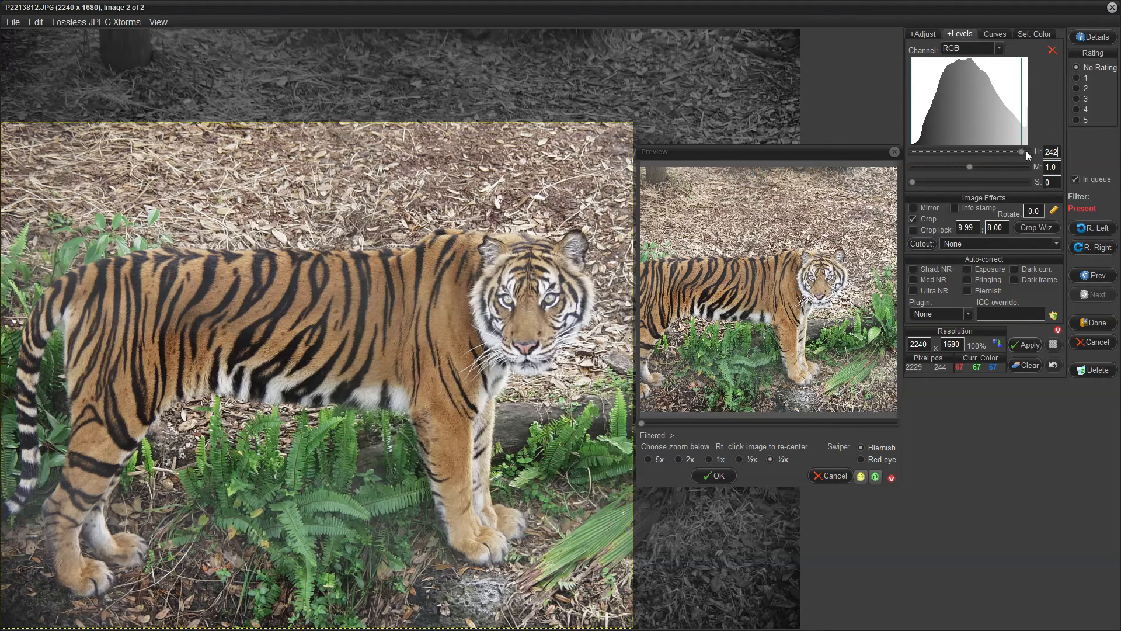
- Set the Levels shadow point to 26
drag(1021, 152, 1054, 152)
text(2)
drag(913, 182, 924, 183)
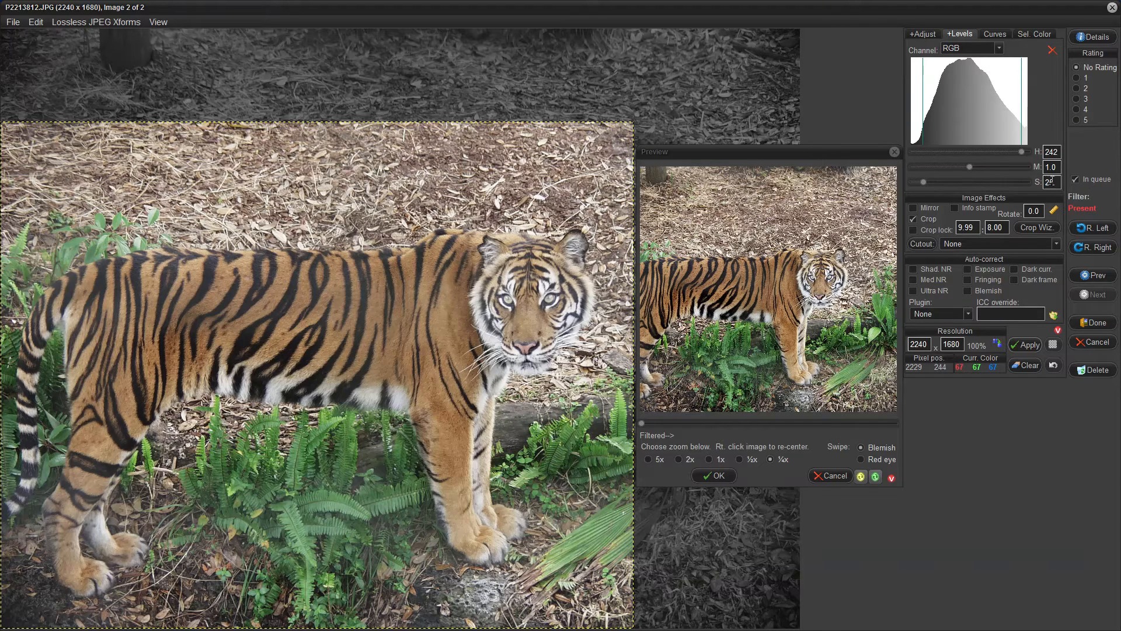
double_click(1055, 181)
click(1050, 182)
- Toggle the Levels filter on and off in the preview to compare the tiger before and after
click(862, 477)
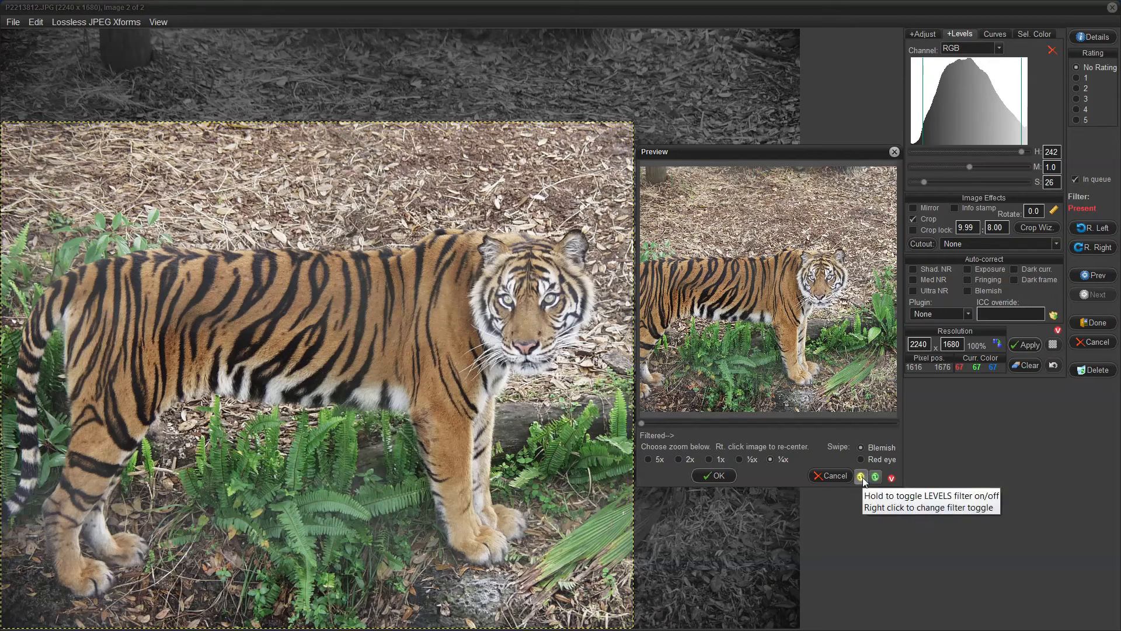
click(861, 478)
click(862, 478)
- Accept the preview and apply the filter to the current image, associating it with the original file
click(720, 473)
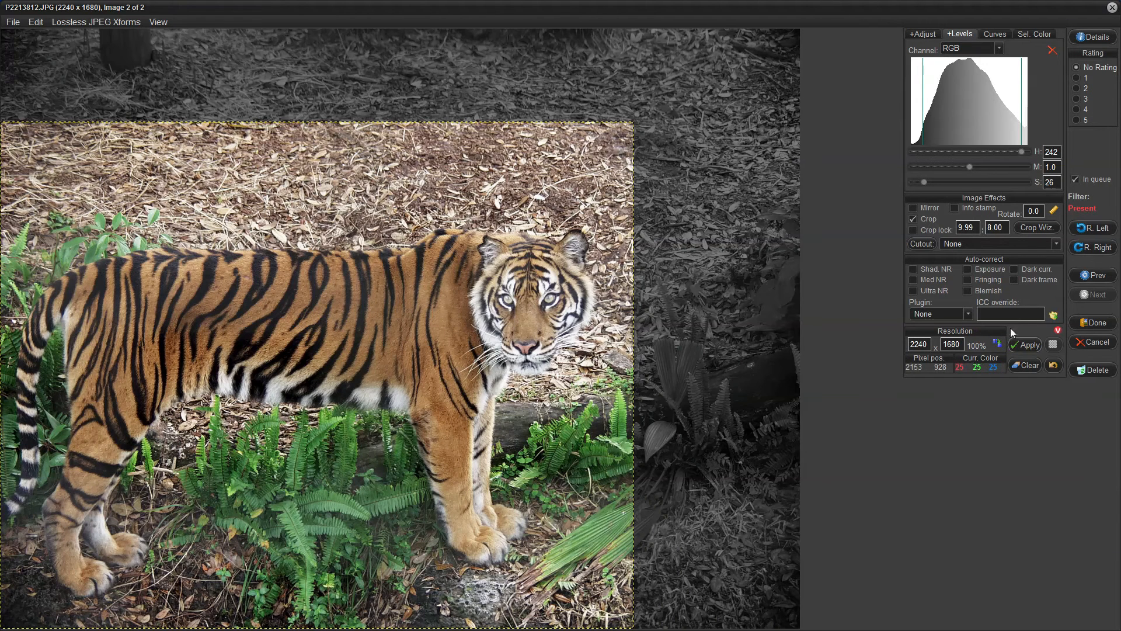
click(1090, 278)
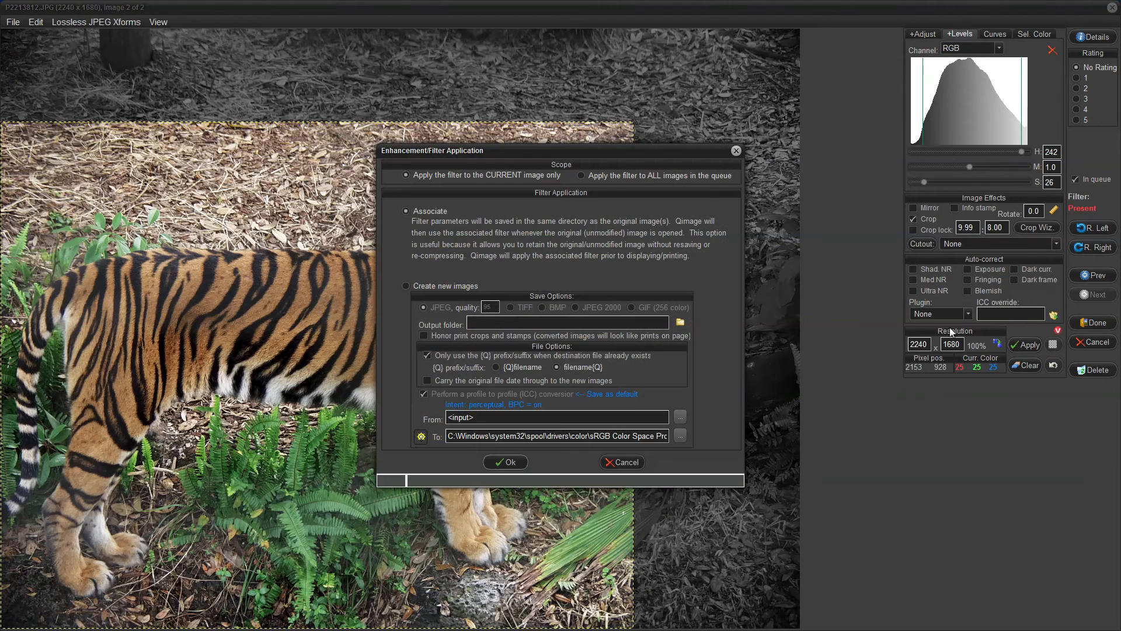
click(498, 462)
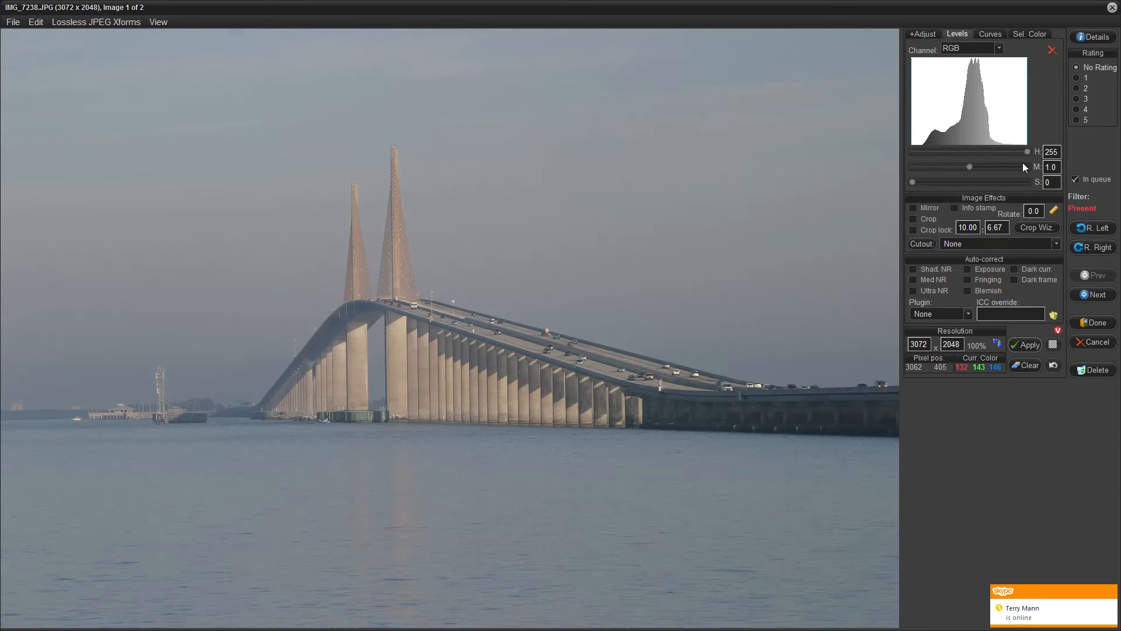
- On the bridge photo, set the Levels highlight point to 188 and the shadow point to 25
drag(1029, 150, 1007, 155)
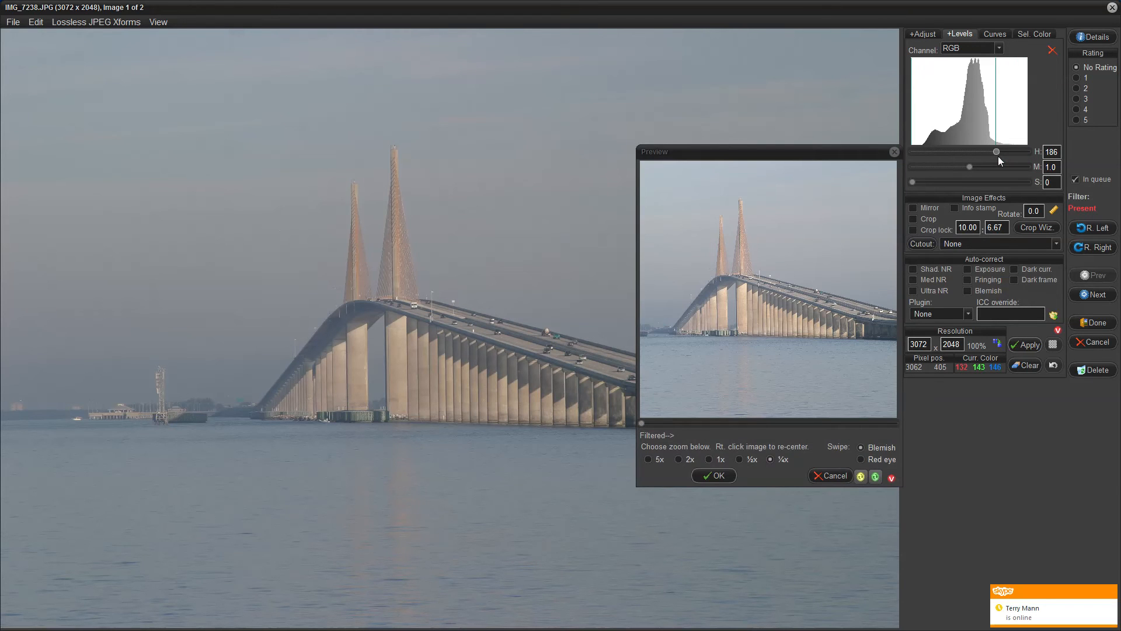
drag(998, 156, 1000, 156)
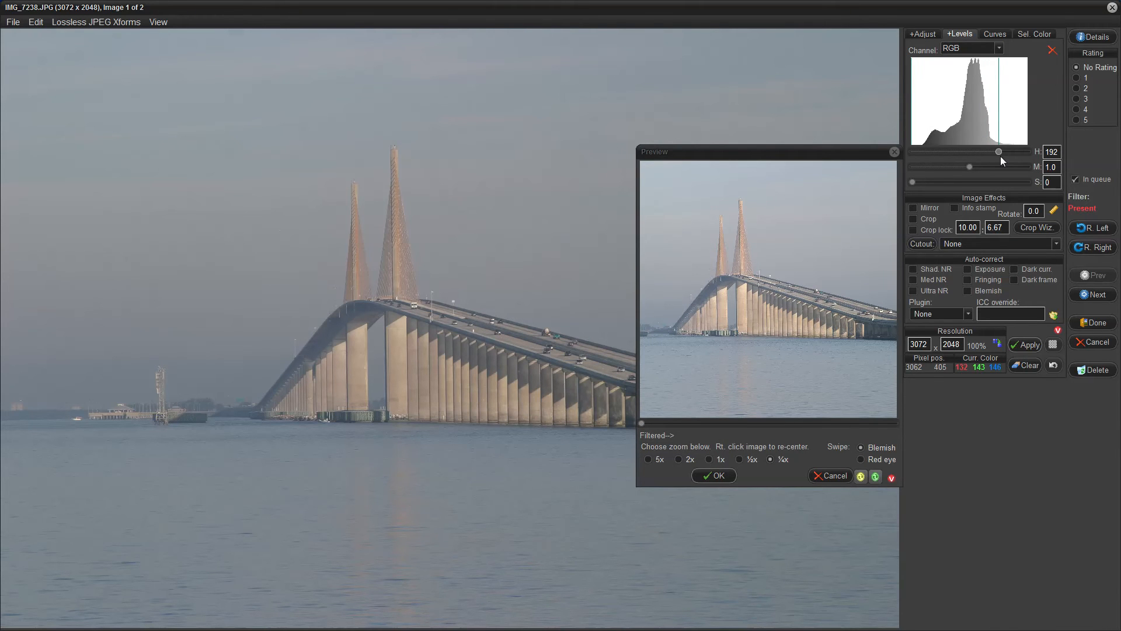
drag(1000, 156, 999, 156)
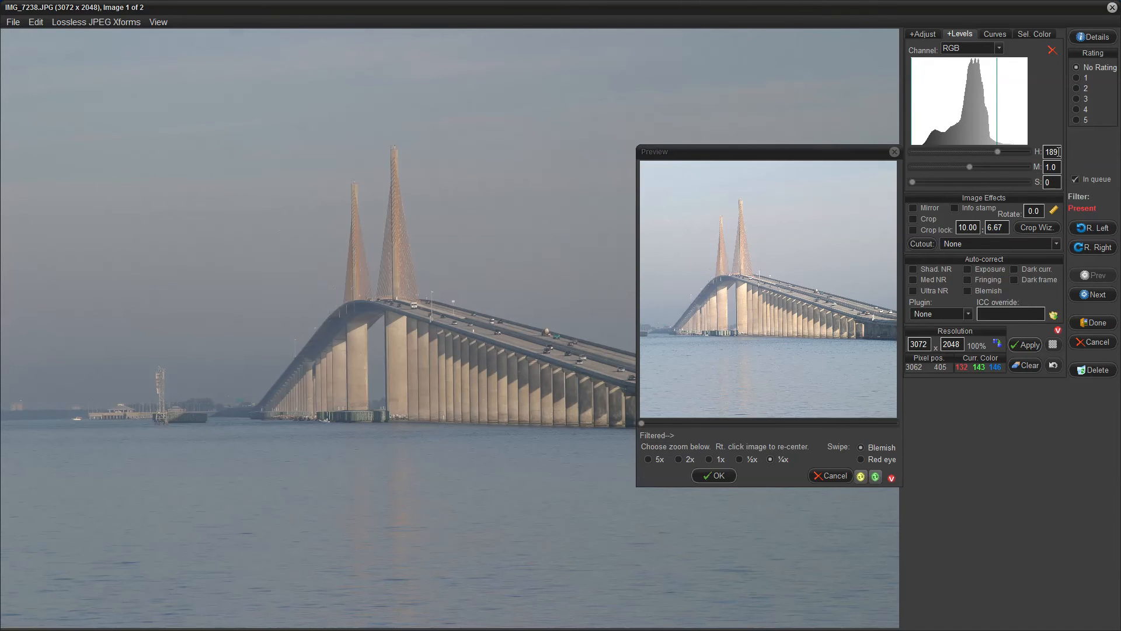
double_click(1057, 152)
text(188)
drag(916, 181, 926, 184)
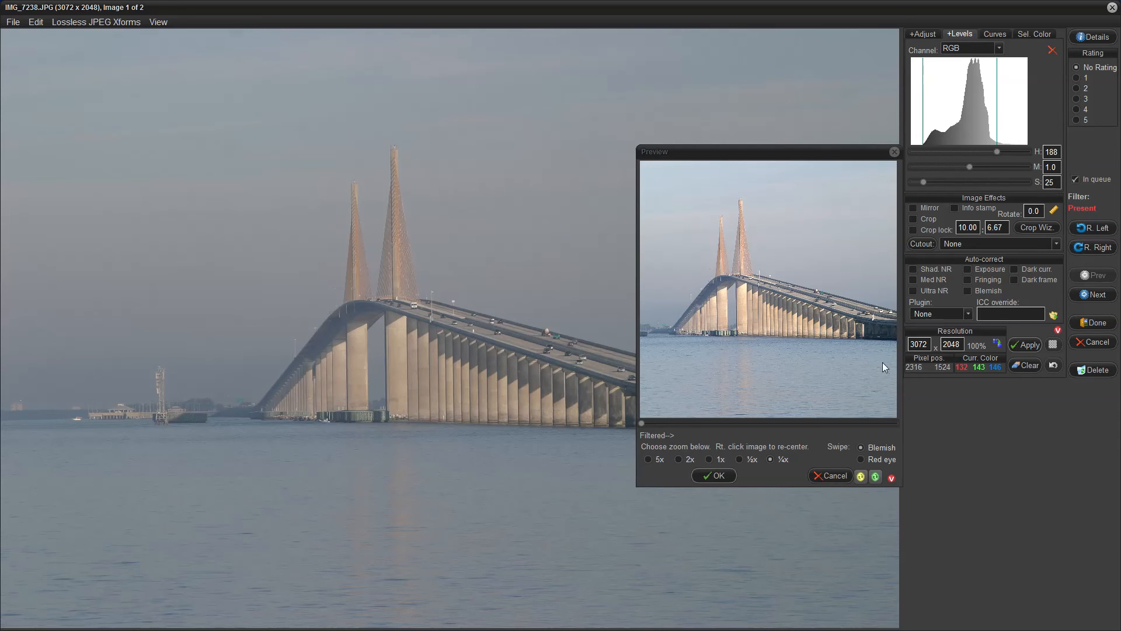
- Toggle the Levels filter on and off in the preview to compare the bridge before and after
click(862, 476)
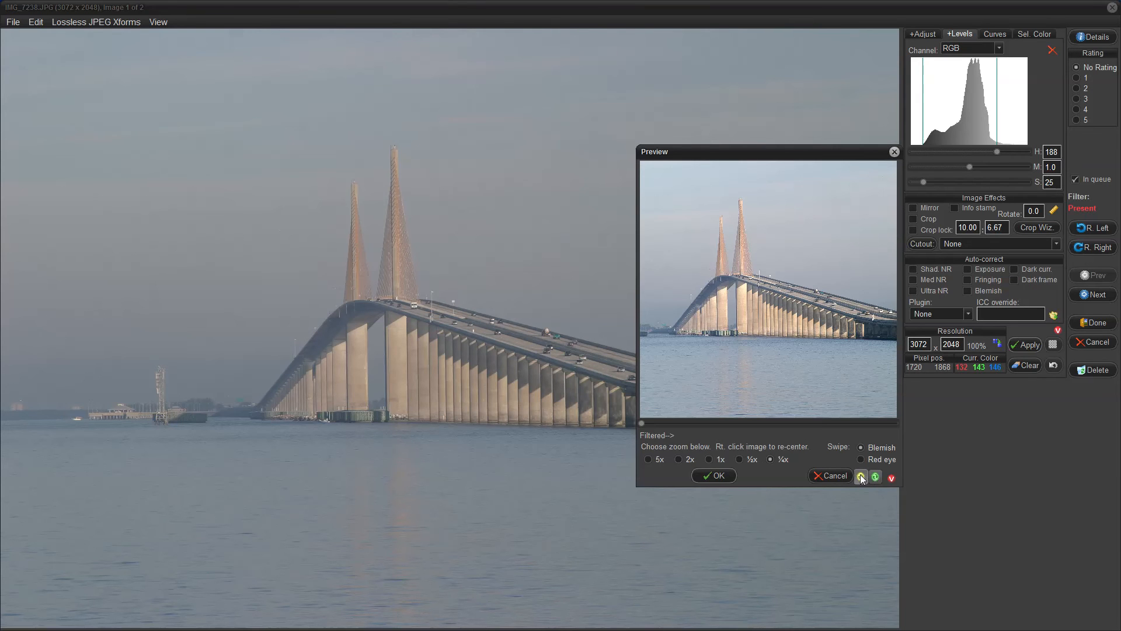
click(861, 476)
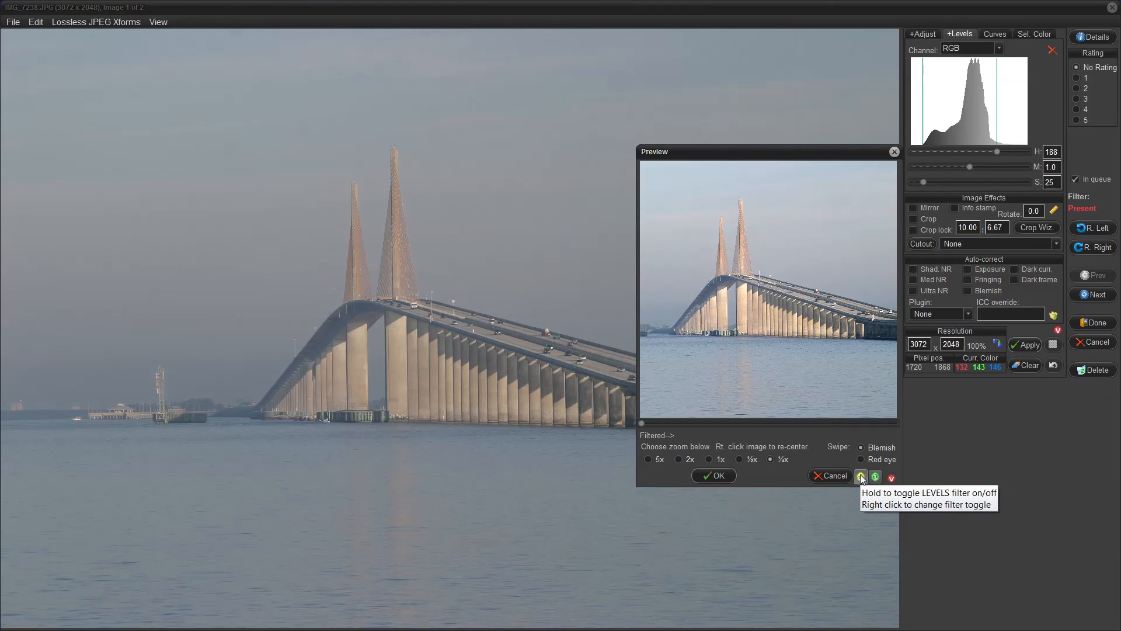
click(862, 477)
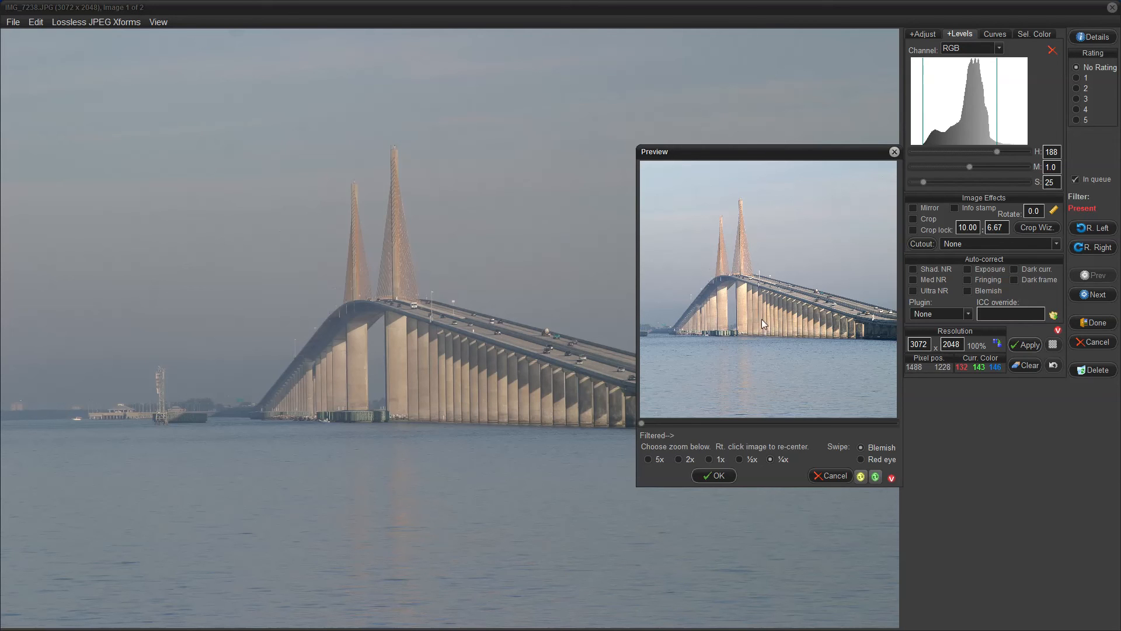
- Set the Levels midtone value to 0.66
click(968, 166)
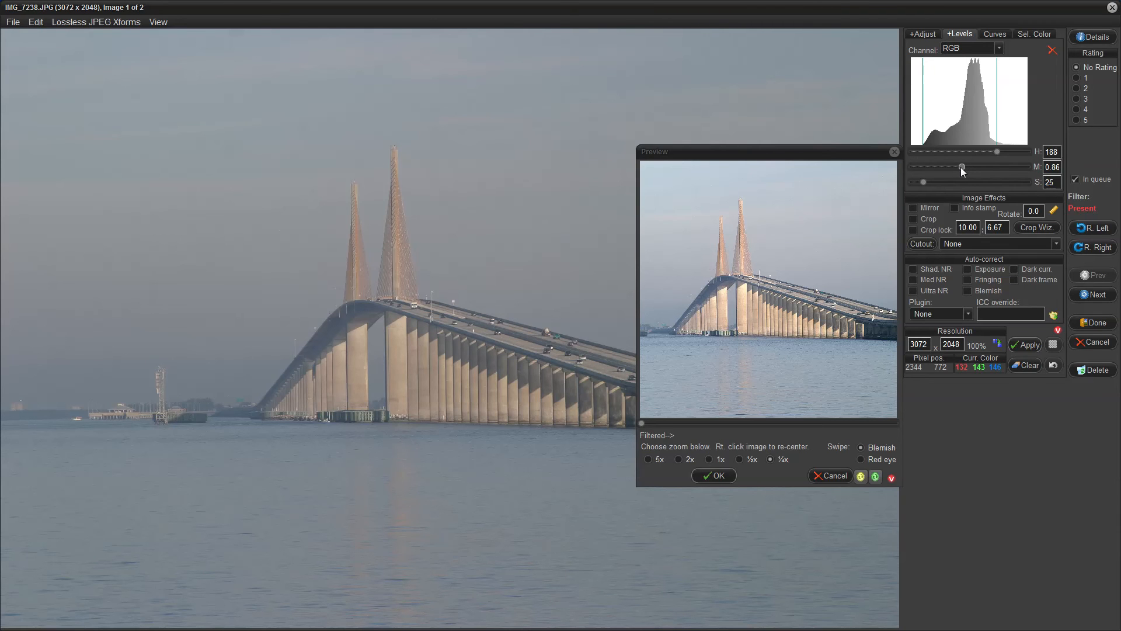
drag(957, 168, 955, 169)
drag(953, 173, 950, 172)
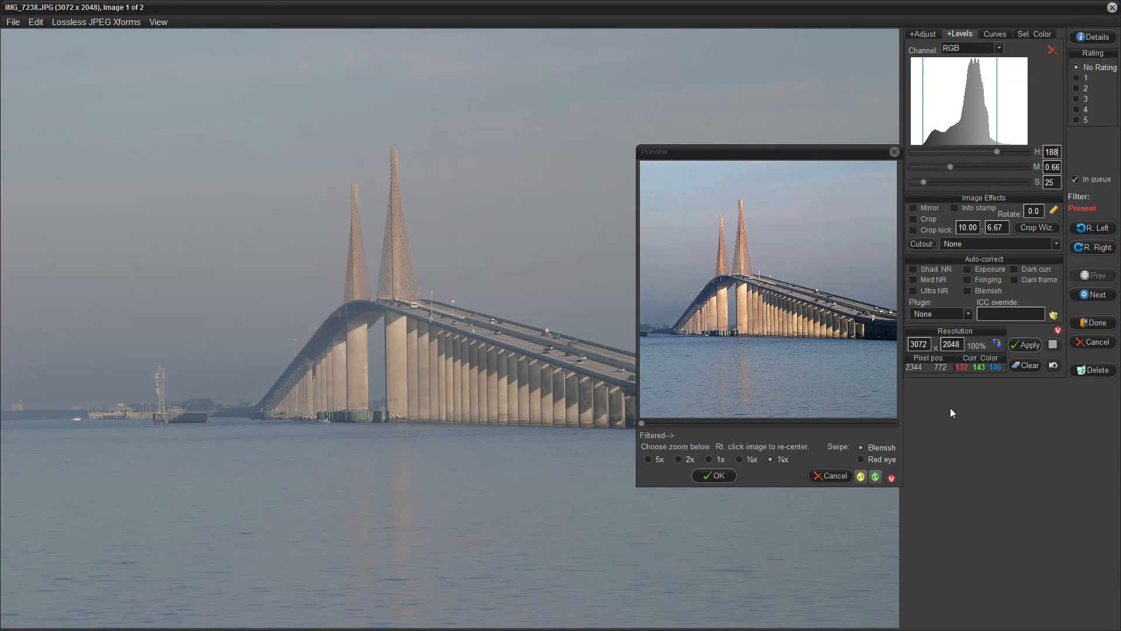
- Toggle the Levels filter on and off again to compare the midtone change
click(860, 479)
click(860, 479)
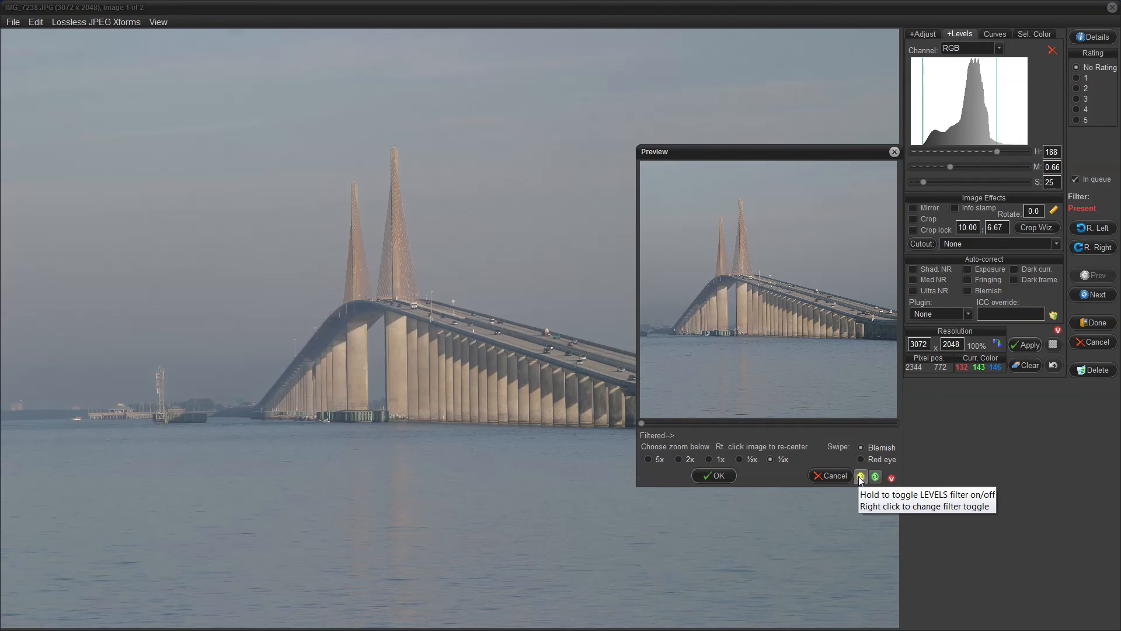
click(860, 478)
click(860, 479)
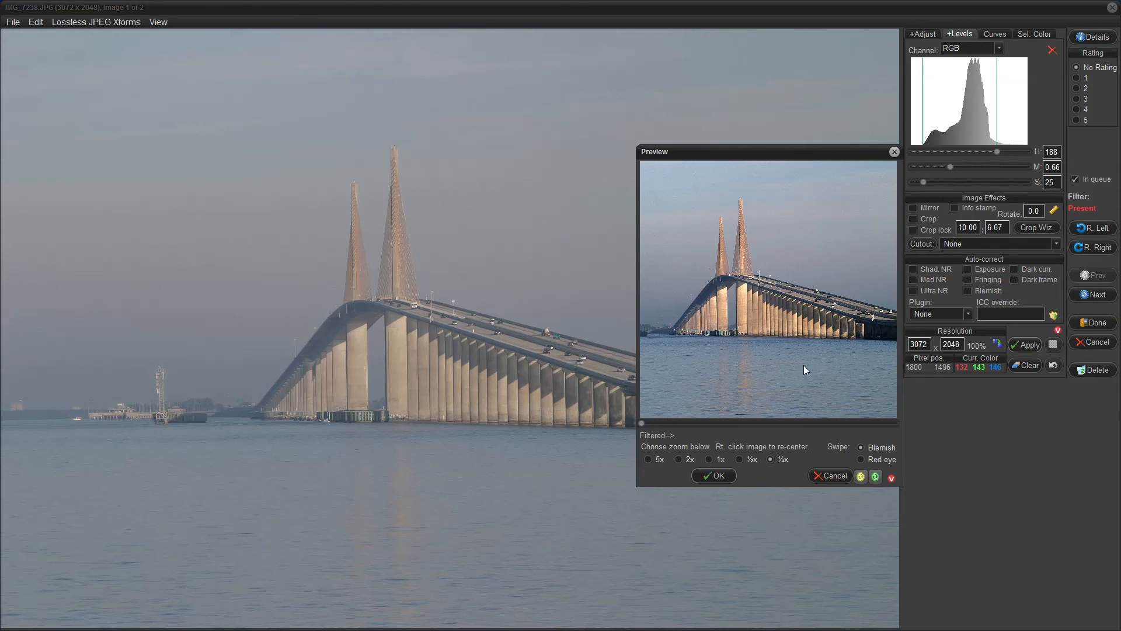
- Re-center the preview on the bridge deck at ½x zoom and toggle the filter to compare details
right_click(564, 354)
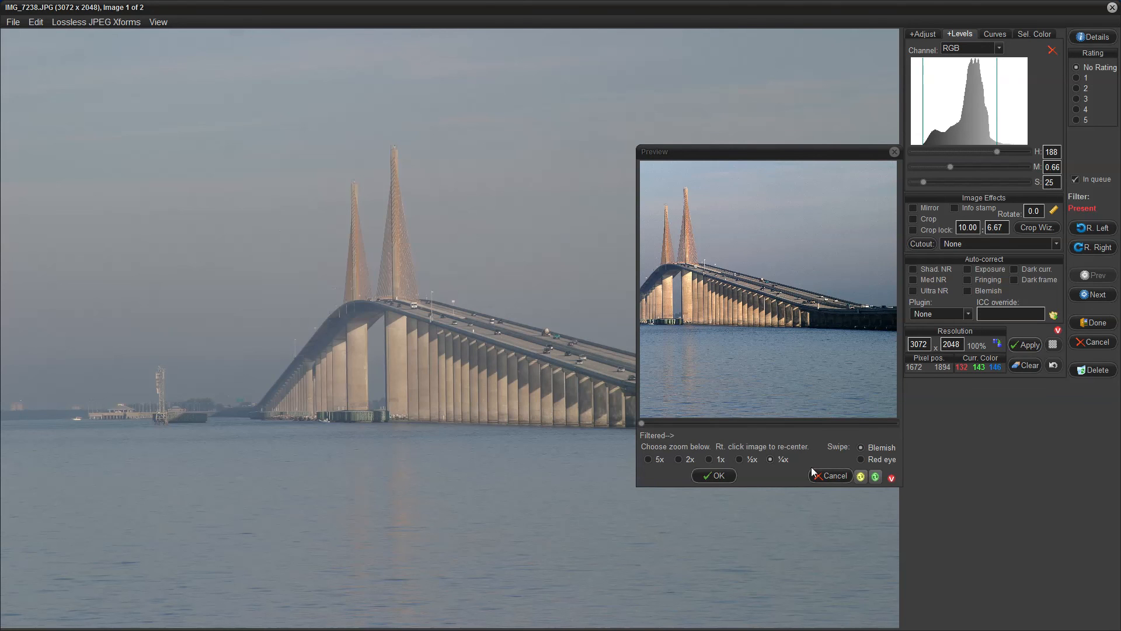
click(742, 459)
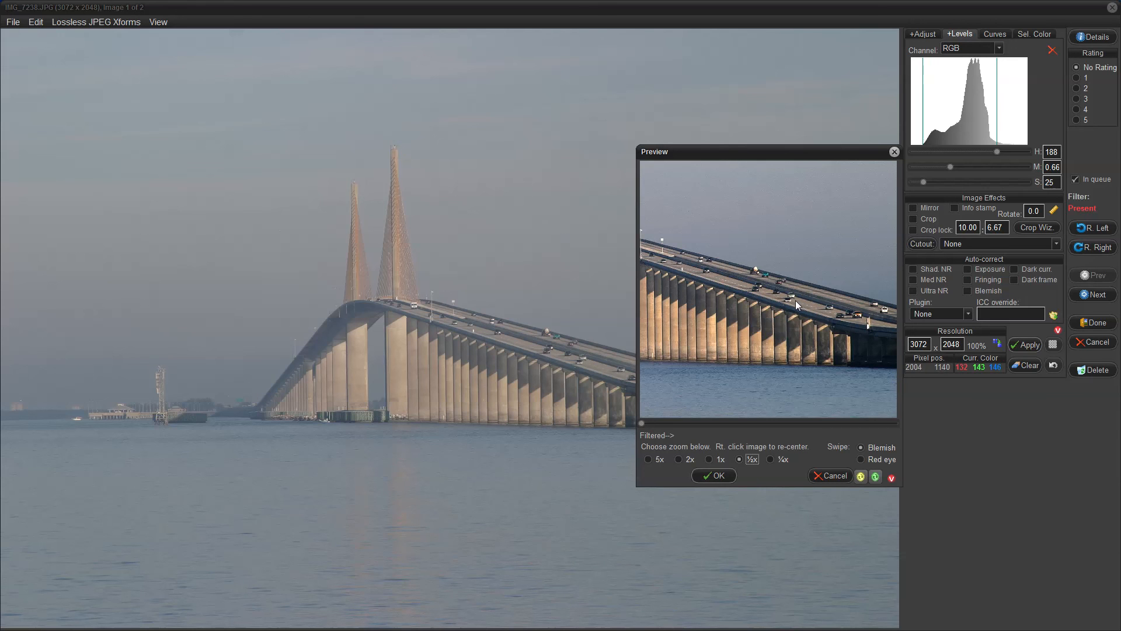
click(861, 477)
click(861, 477)
click(862, 477)
click(861, 477)
- Re-center the preview lower on the bridge, compare the filter once more, and accept the Levels adjustment
right_click(789, 373)
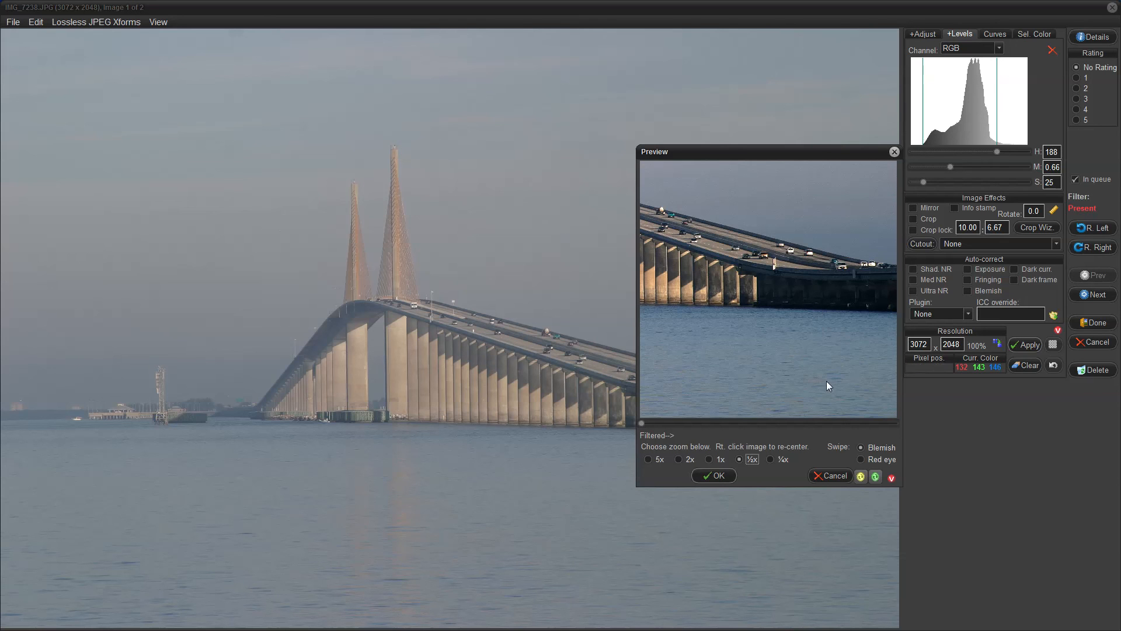
click(861, 477)
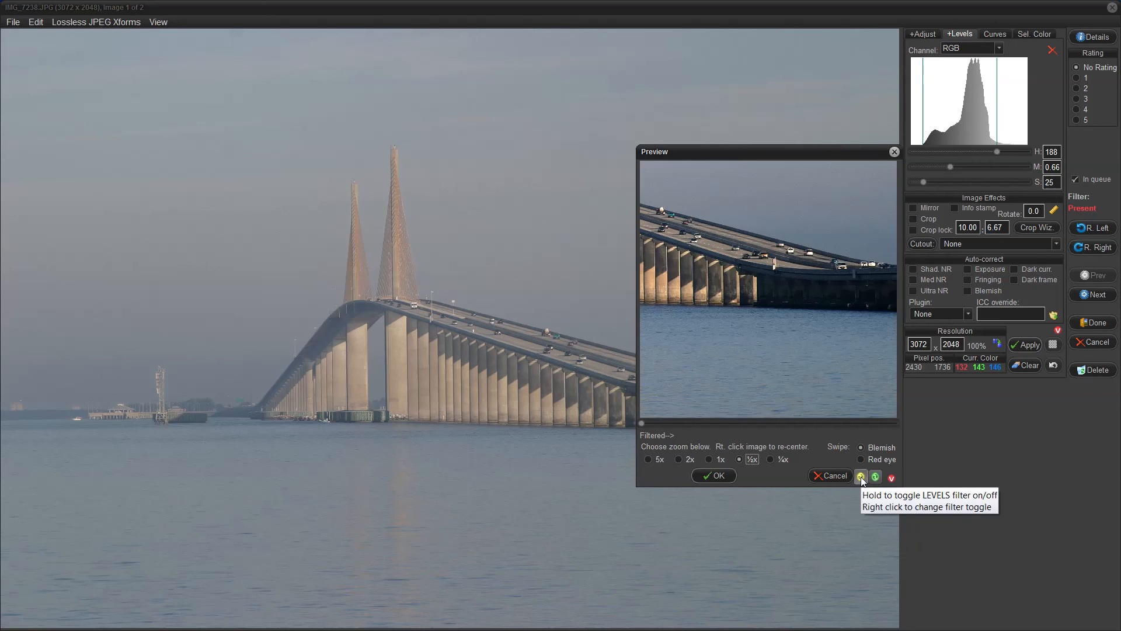
click(861, 476)
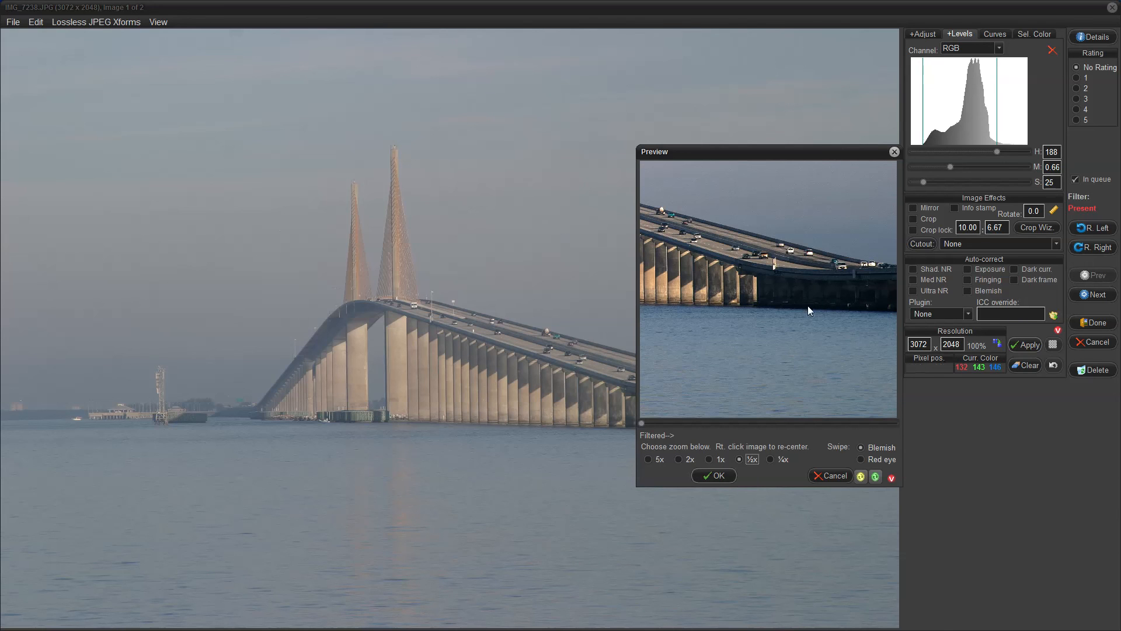
click(717, 475)
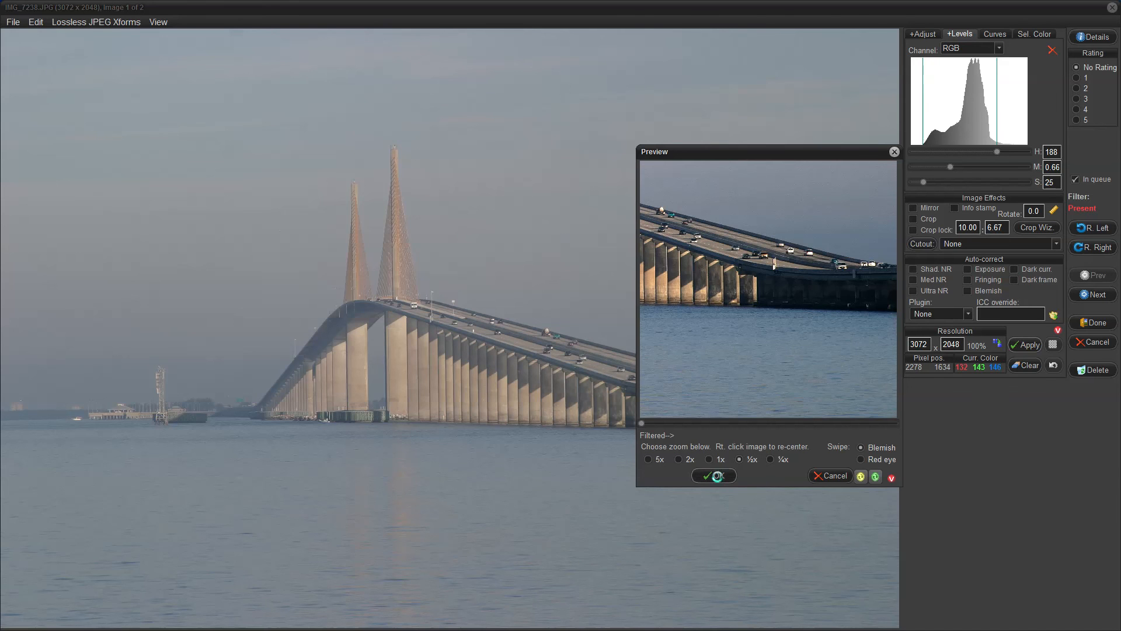